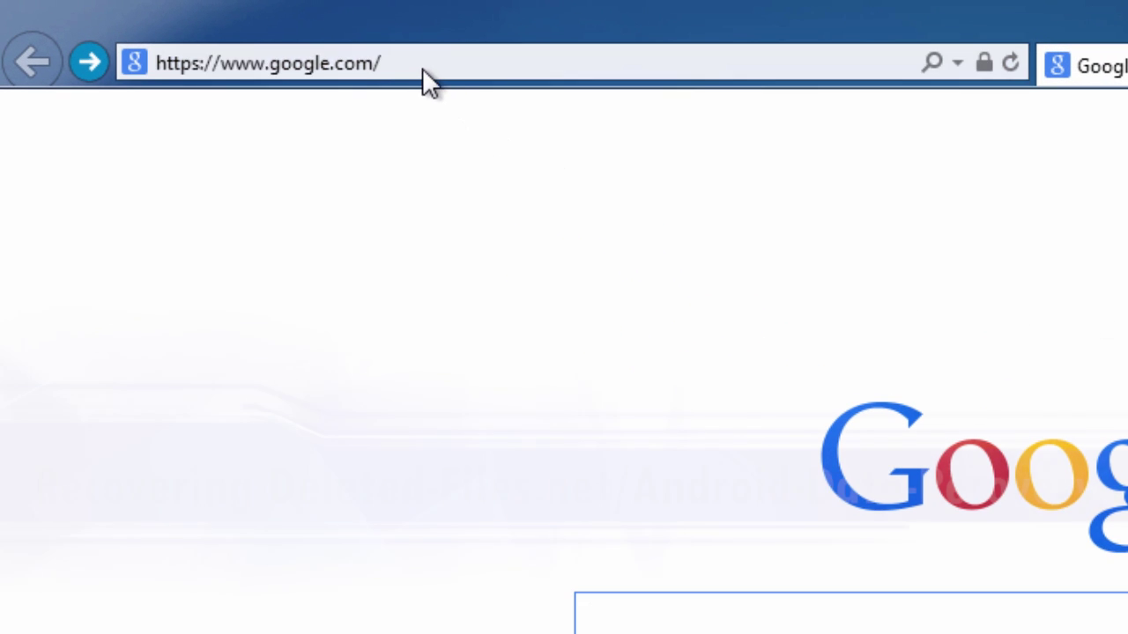
Step: Load the recovering-deleted-files.net Android data recovery review page in Internet Explorer
click(422, 68)
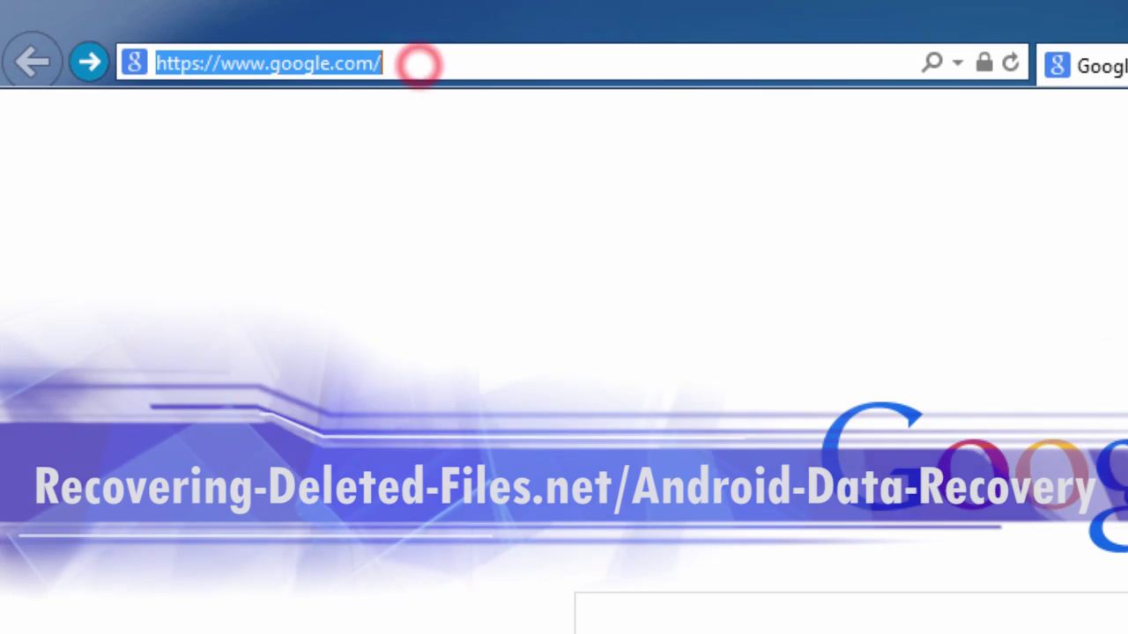
text(re)
key(Down)
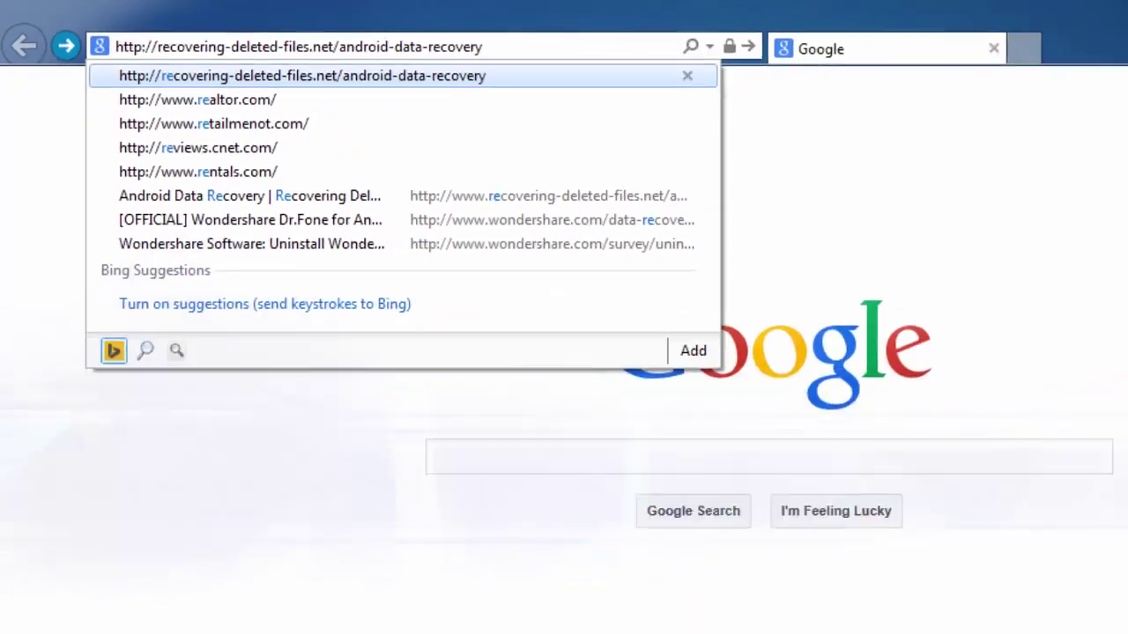
key(Return)
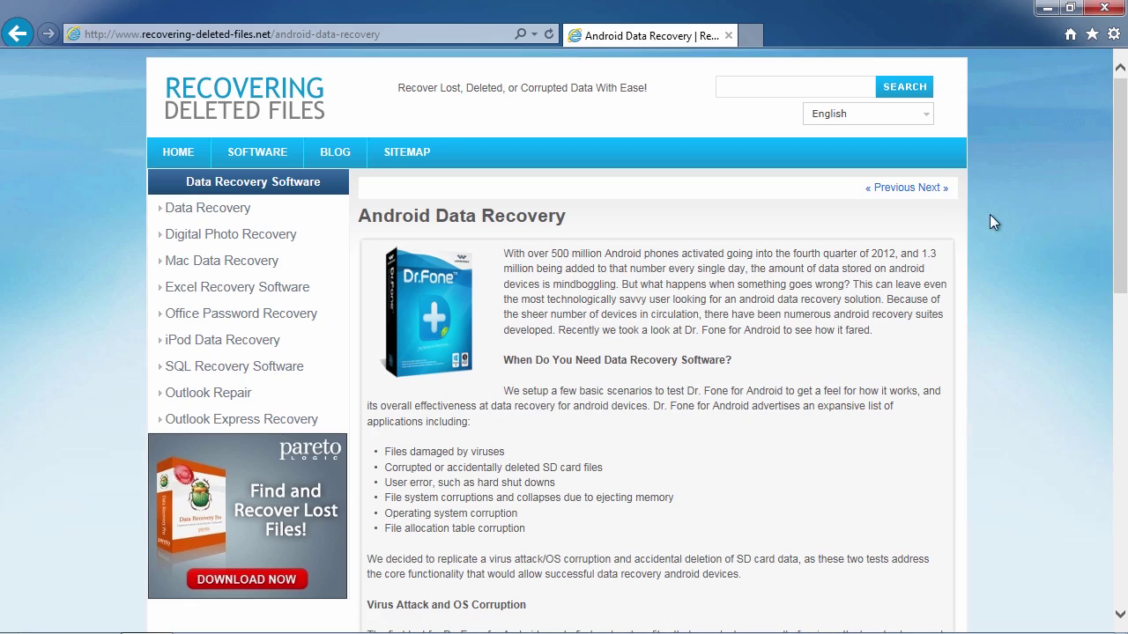
Step: Go to the Wondershare Dr.Fone for Android page and start the free trial download
drag(1116, 203, 1101, 381)
click(654, 480)
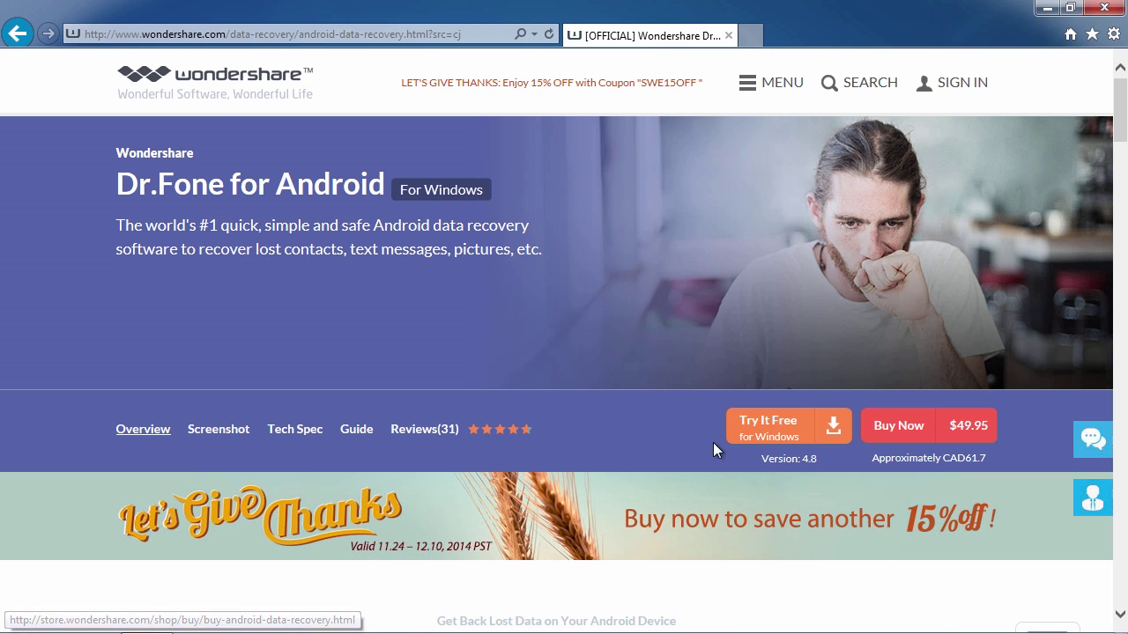
click(770, 434)
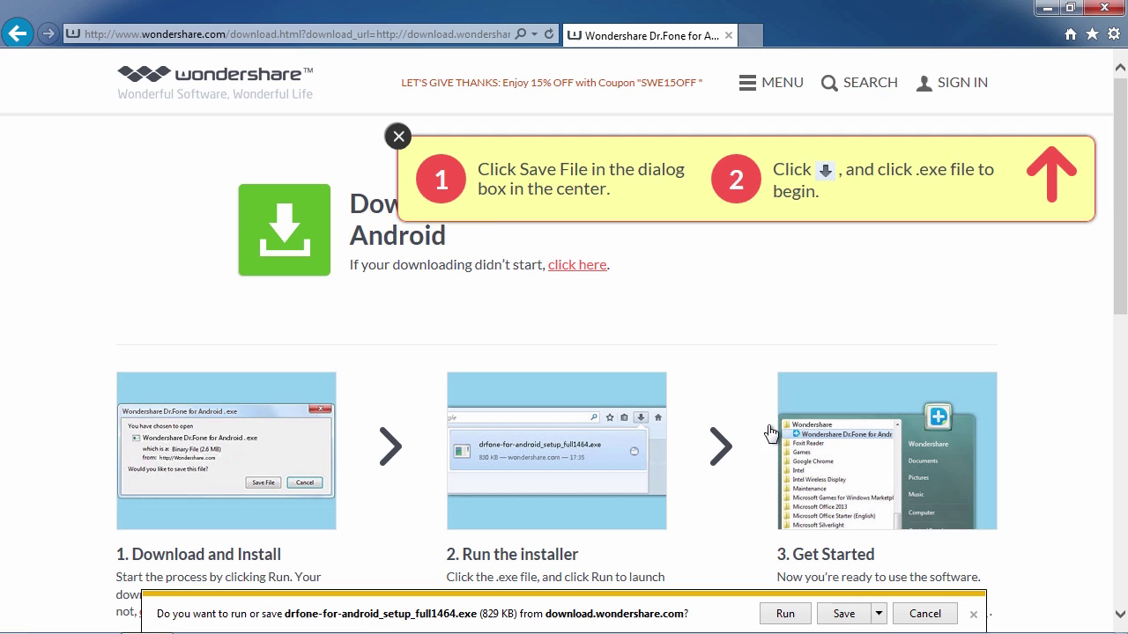
Step: Save the Dr.Fone for Android setup .exe to the Desktop using Save as
click(880, 615)
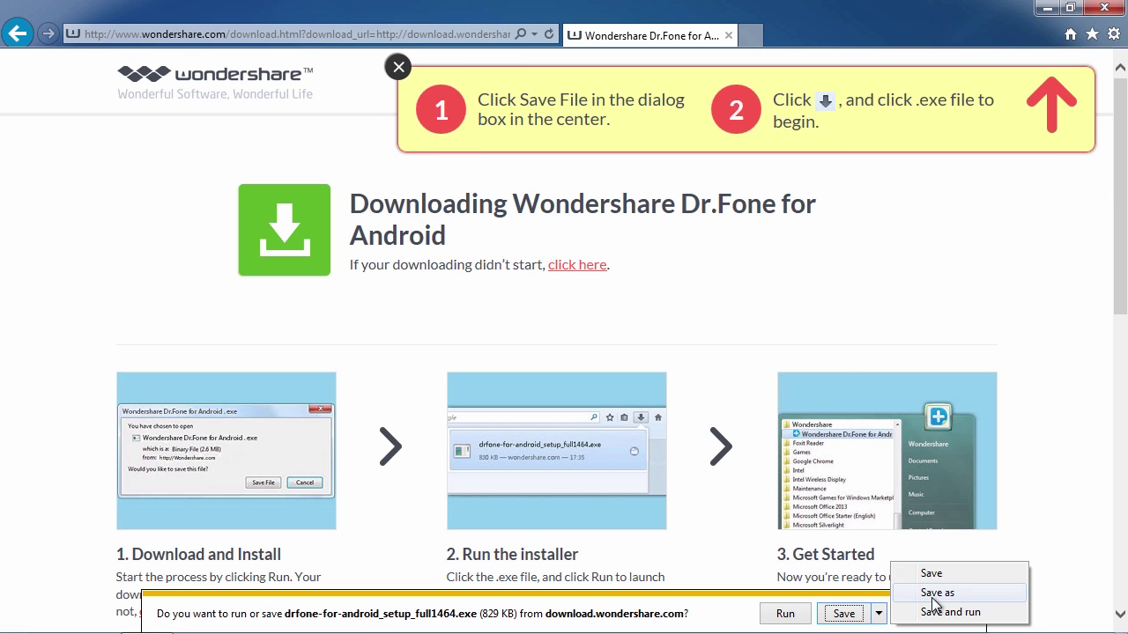
click(937, 592)
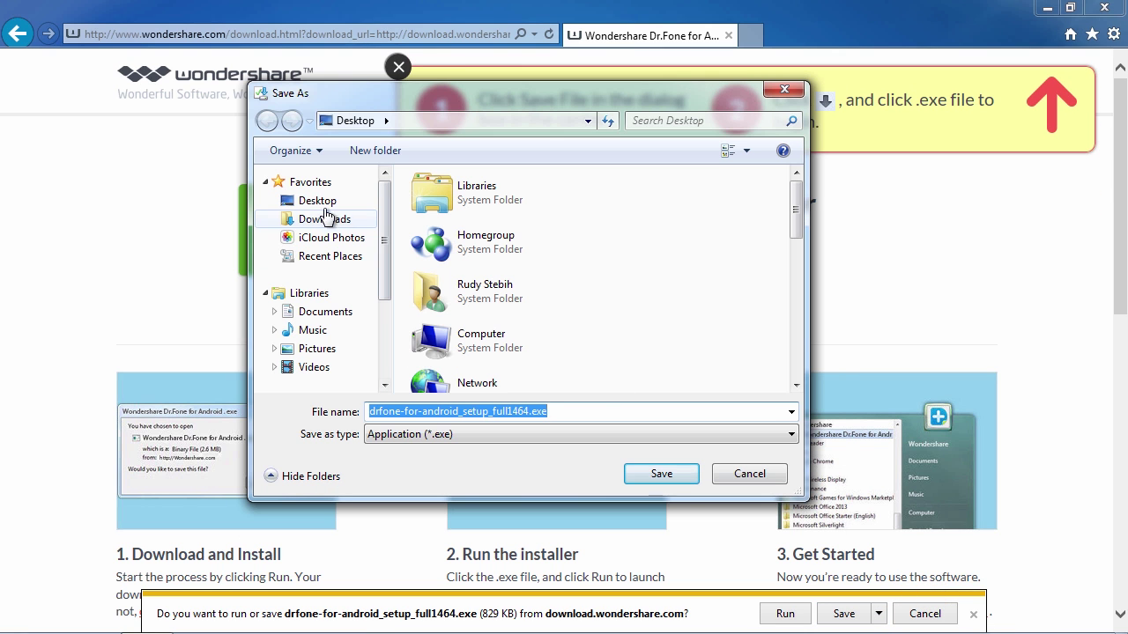
click(319, 202)
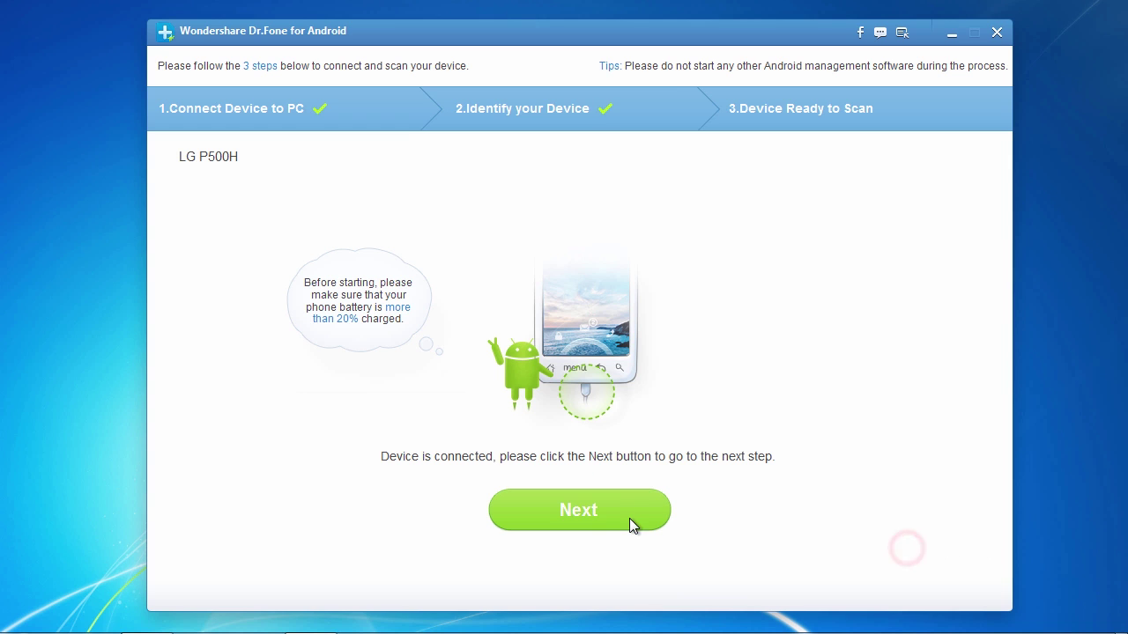
Step: Continue from the detected LG P500H to the file-type selection screen
click(607, 515)
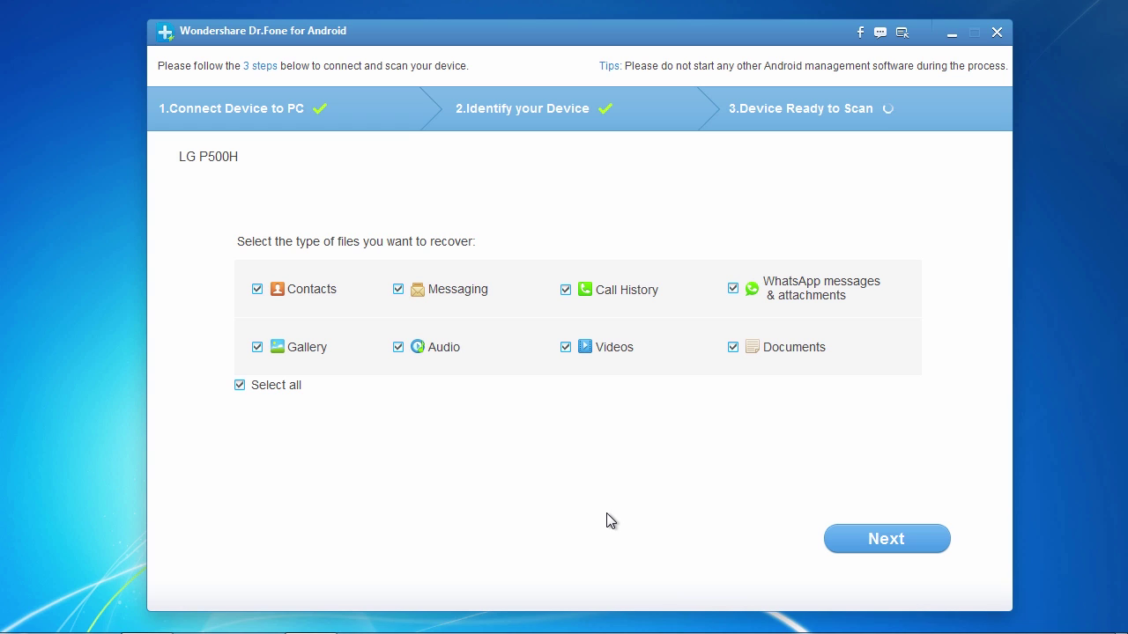
Step: Toggle contacts, messages and call history off, re-select all eight file types, and continue
click(257, 289)
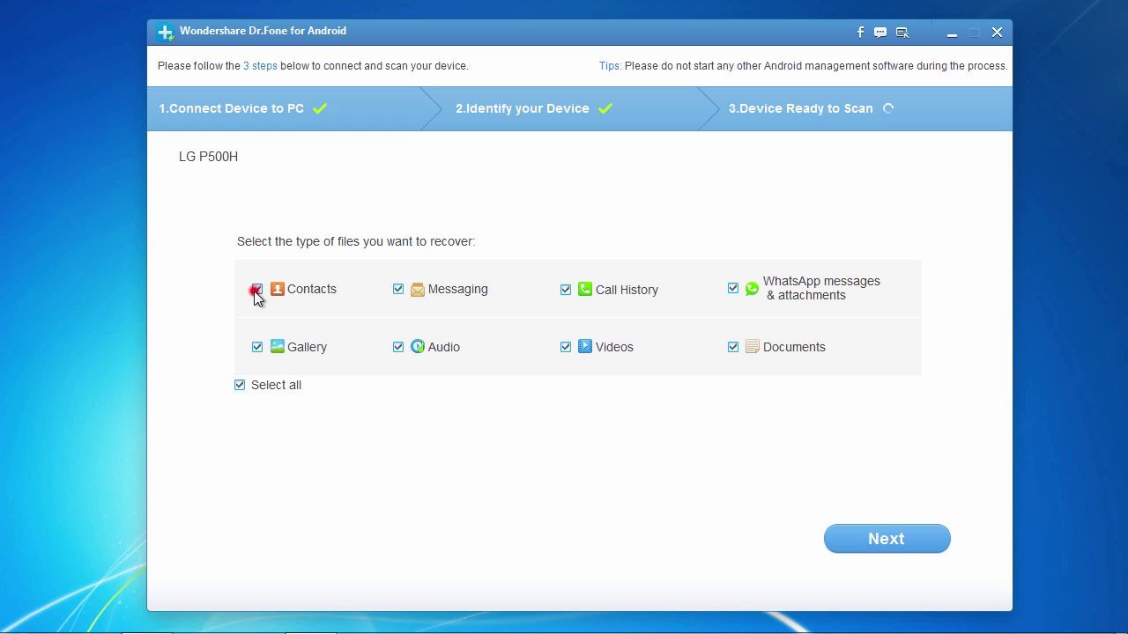
click(398, 289)
click(566, 289)
click(565, 290)
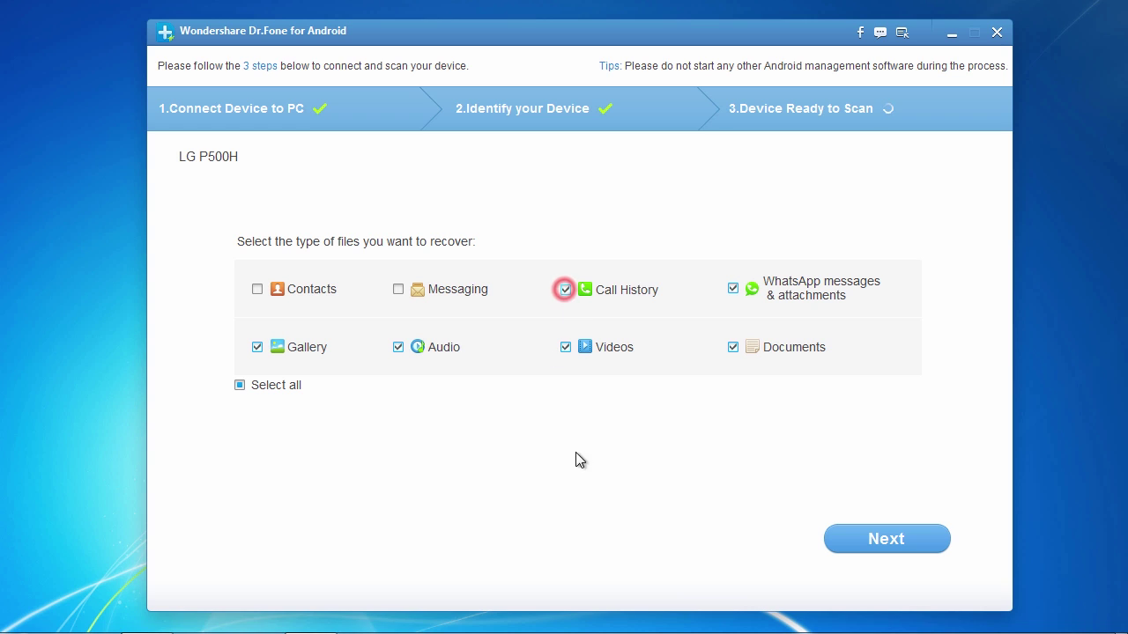
click(239, 385)
click(239, 386)
click(867, 542)
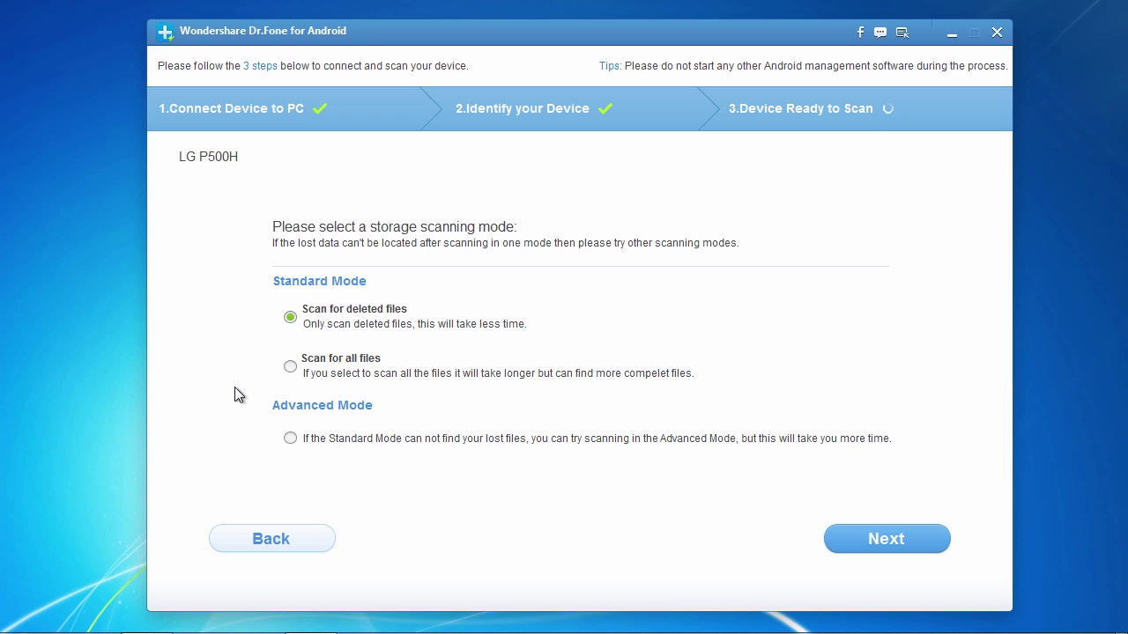
Step: Scan the LG P500H in Standard Mode with 'Scan for deleted files' selected
click(290, 368)
click(290, 318)
click(891, 541)
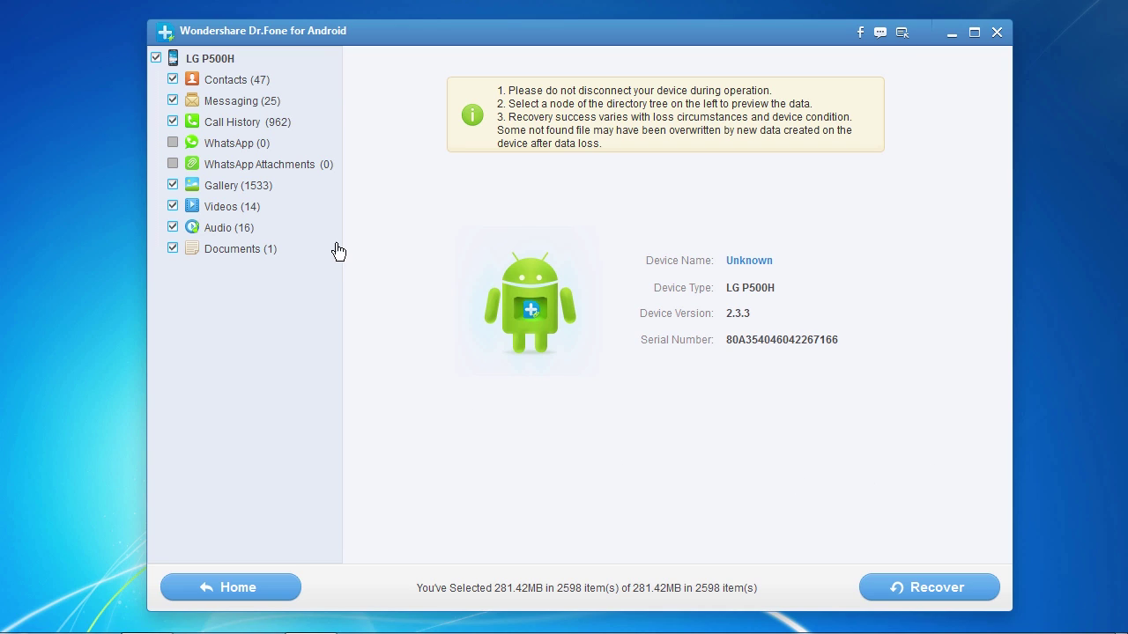
Step: Preview the 47 found contacts, the gallery photos and the 14 found videos
click(226, 81)
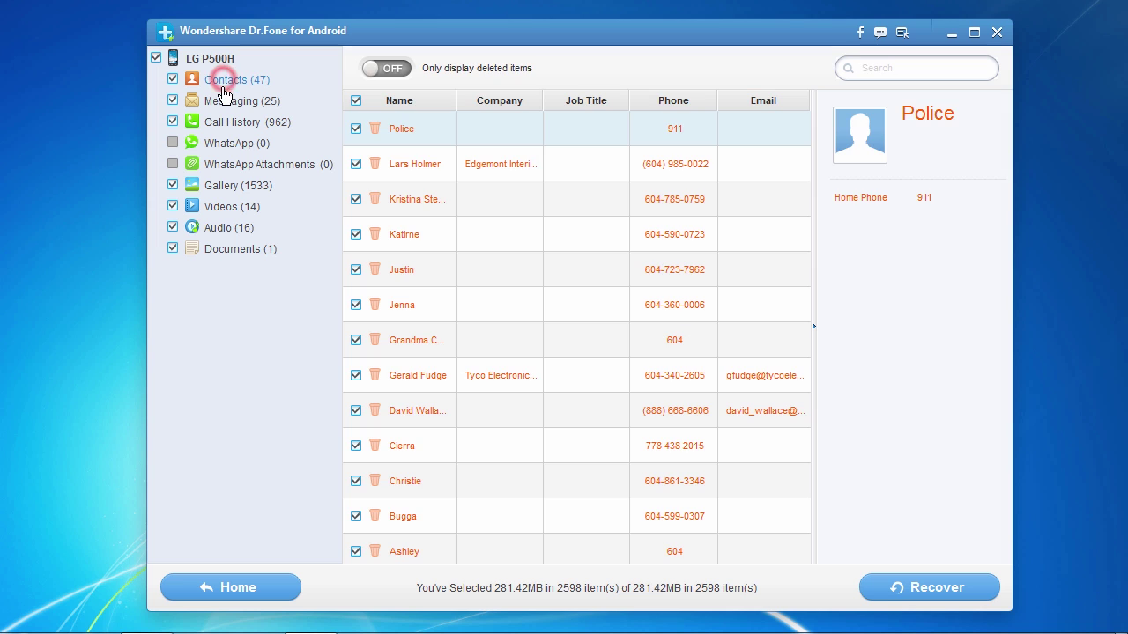
click(217, 185)
click(218, 208)
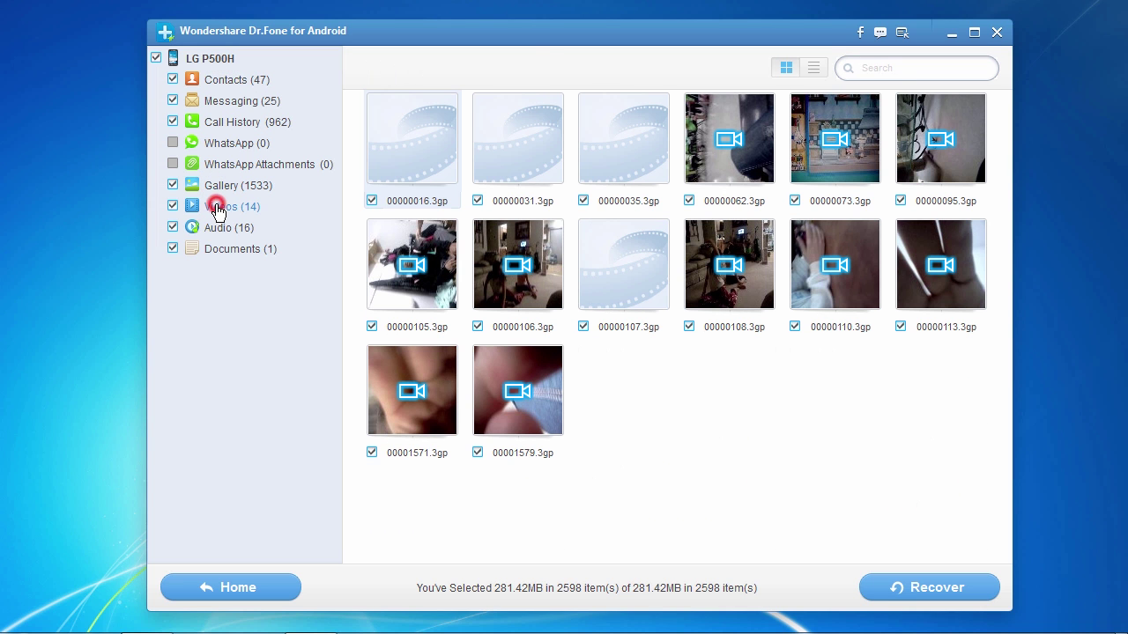
Step: Uncheck the document, audio and video categories, then check all three again
click(173, 249)
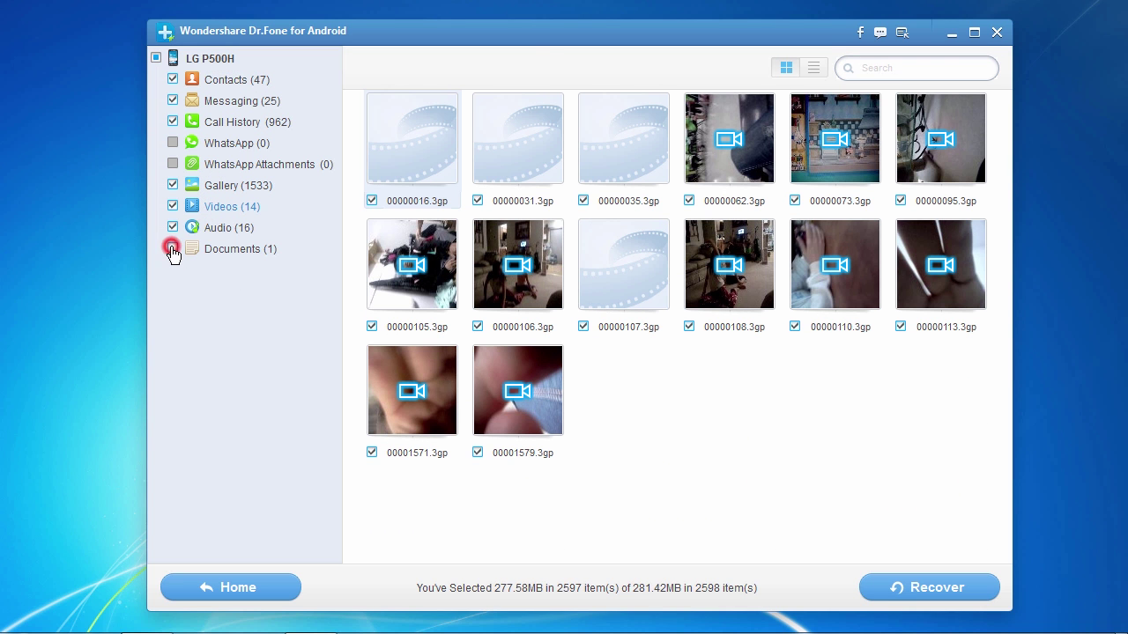
click(173, 229)
click(173, 206)
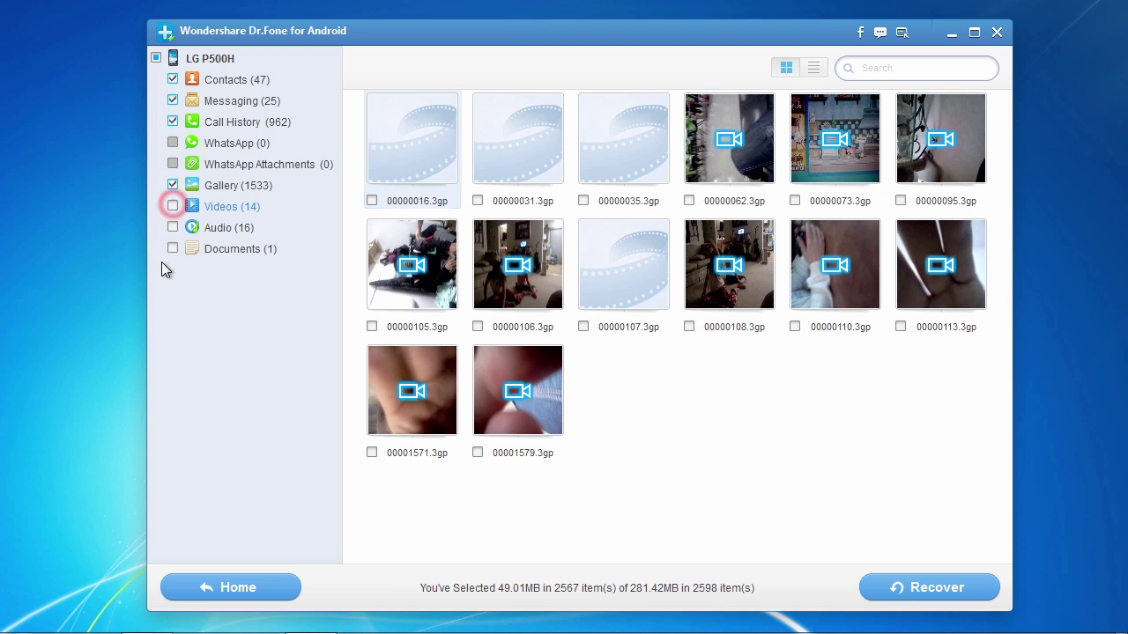
click(173, 206)
click(173, 227)
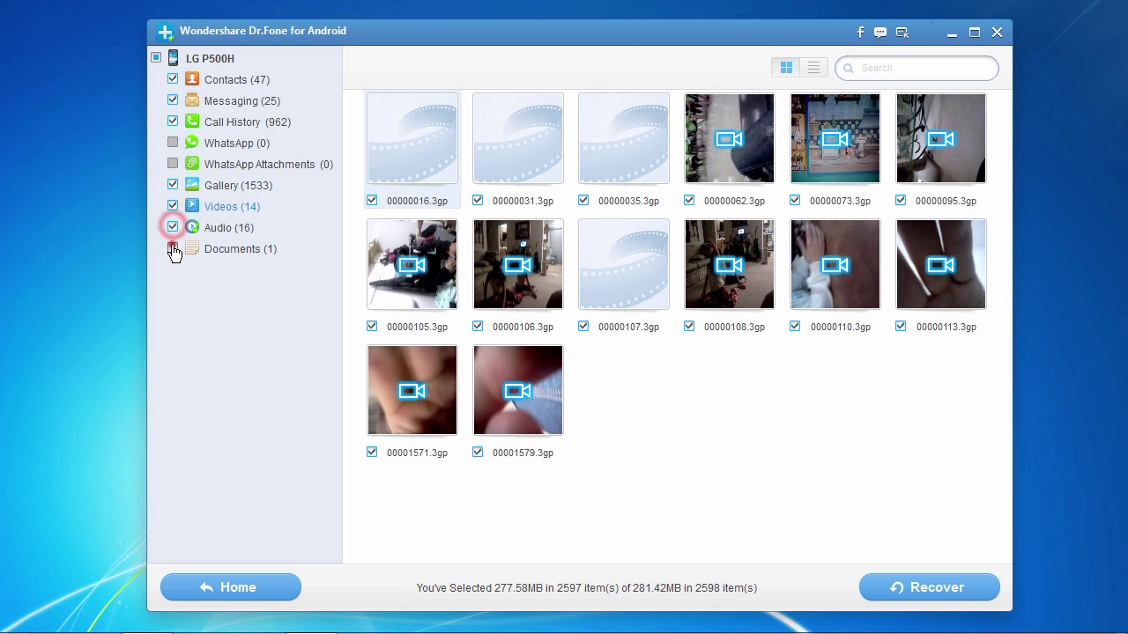
click(173, 248)
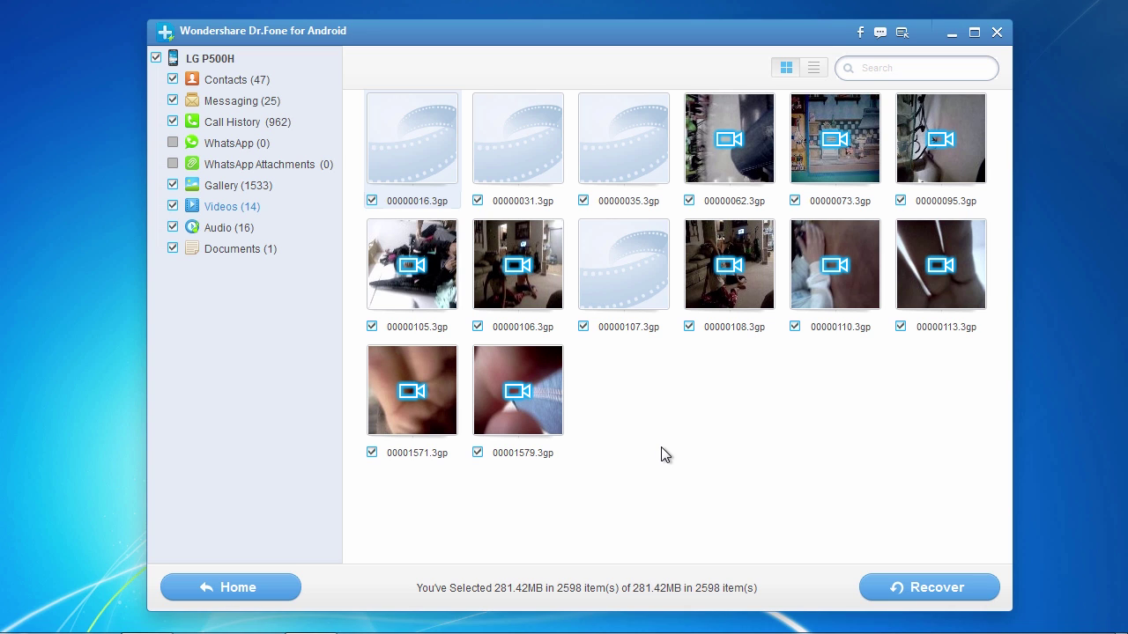
Step: Uncheck videos 00000062, 00000073 and 00000095.3gp, then re-mark all 14 videos
click(688, 201)
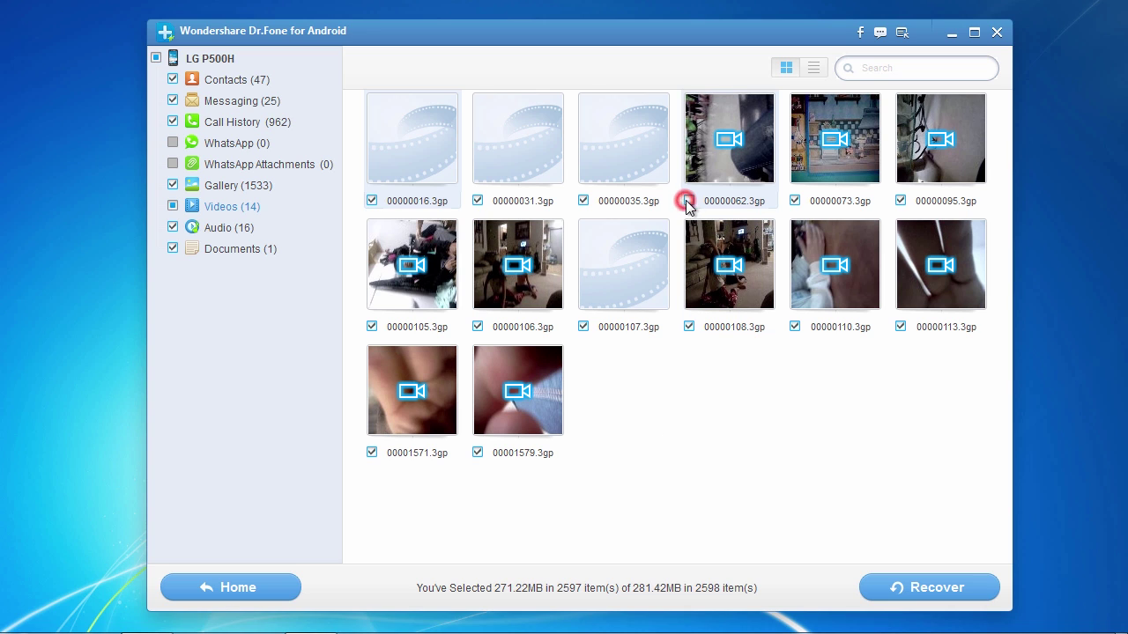
click(794, 201)
click(900, 201)
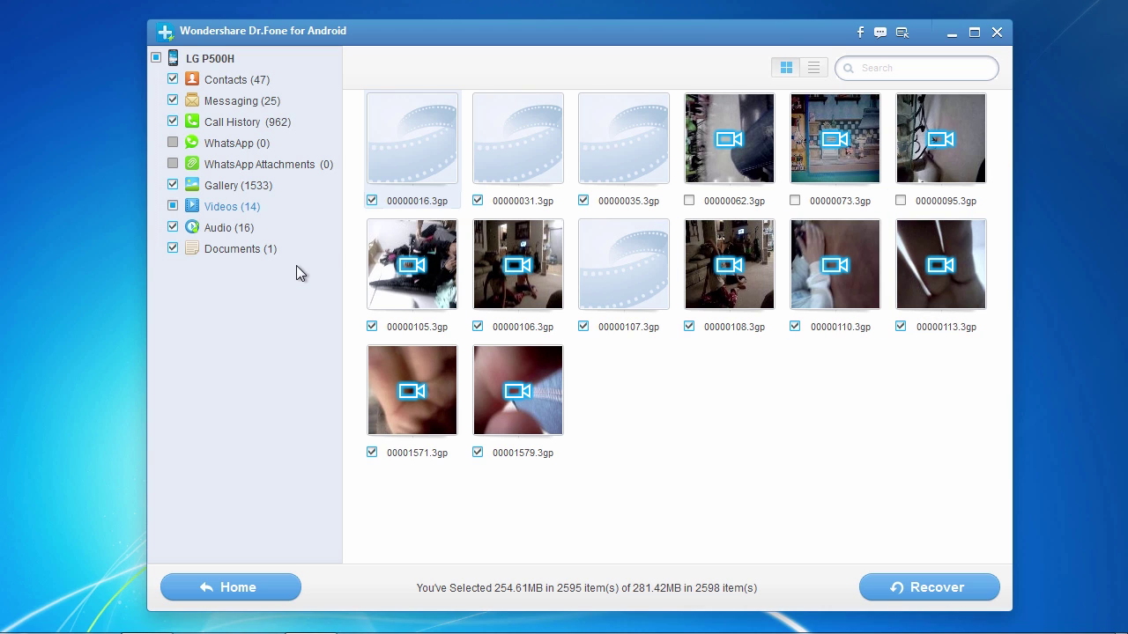
click(172, 207)
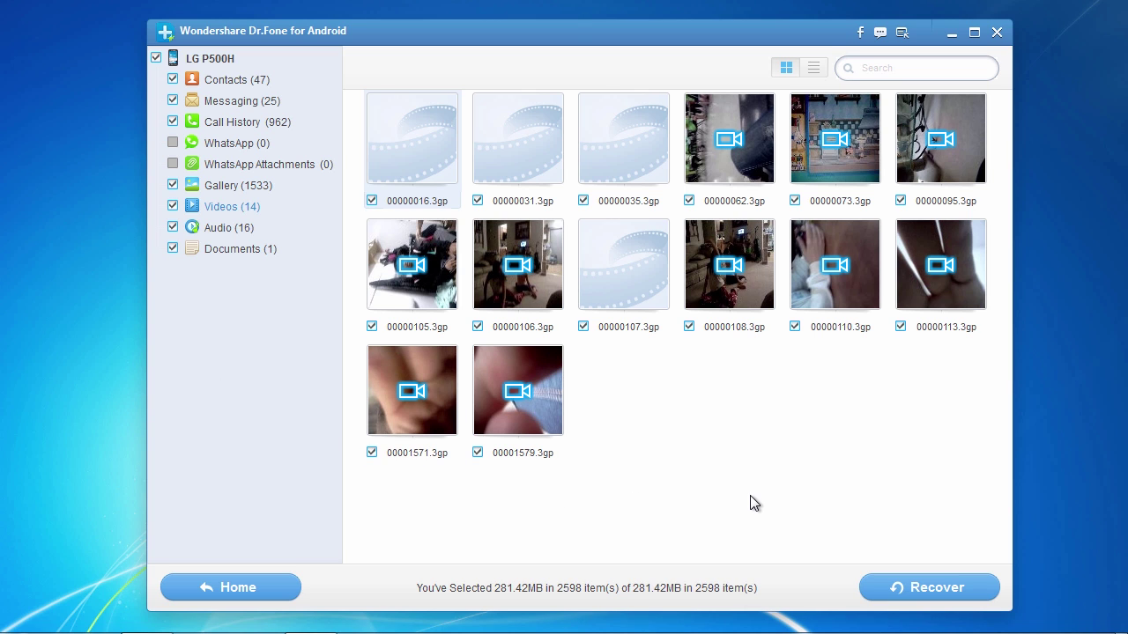
Step: Recover the 2598 marked items (281.42MB) to Documents, then Alt+Tab back to Internet Explorer
click(925, 588)
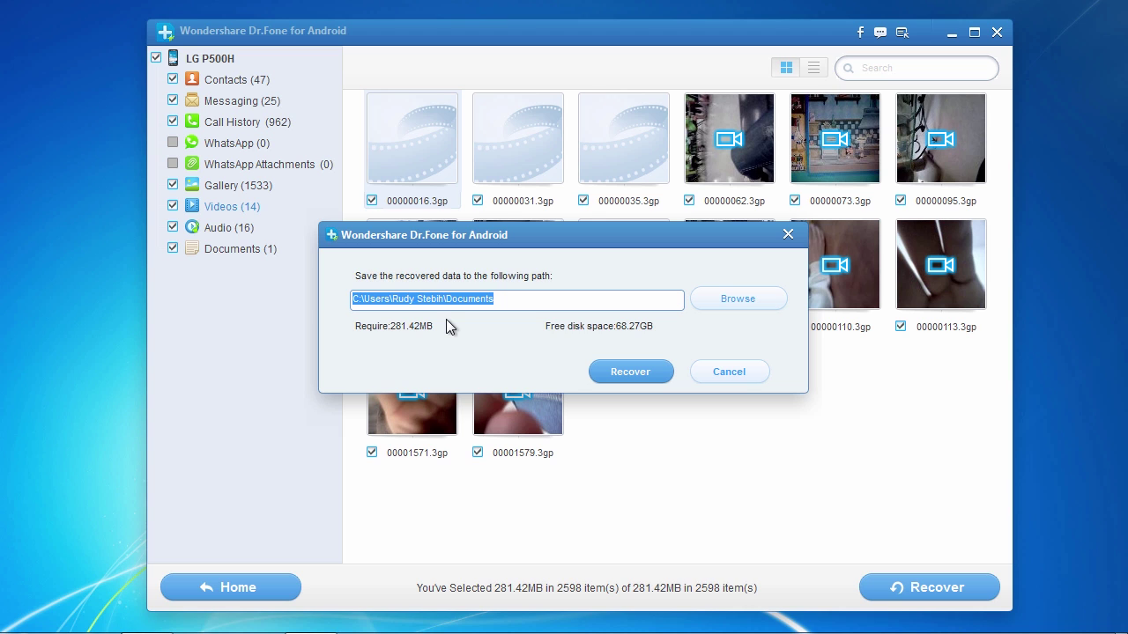
click(628, 372)
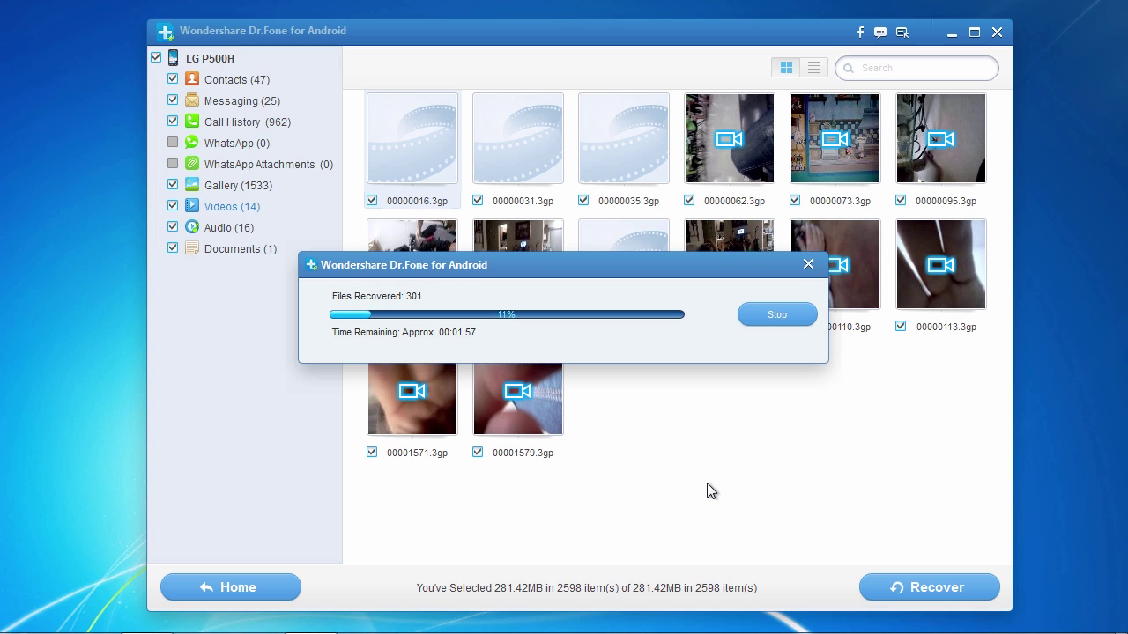
click(1037, 465)
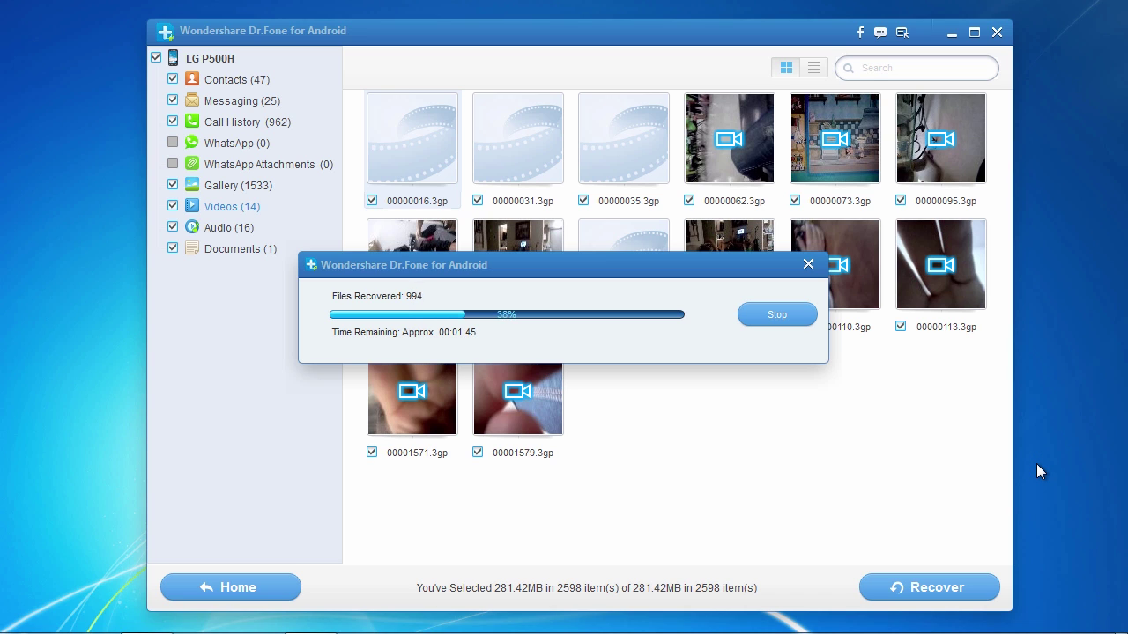
key(alt+Tab)
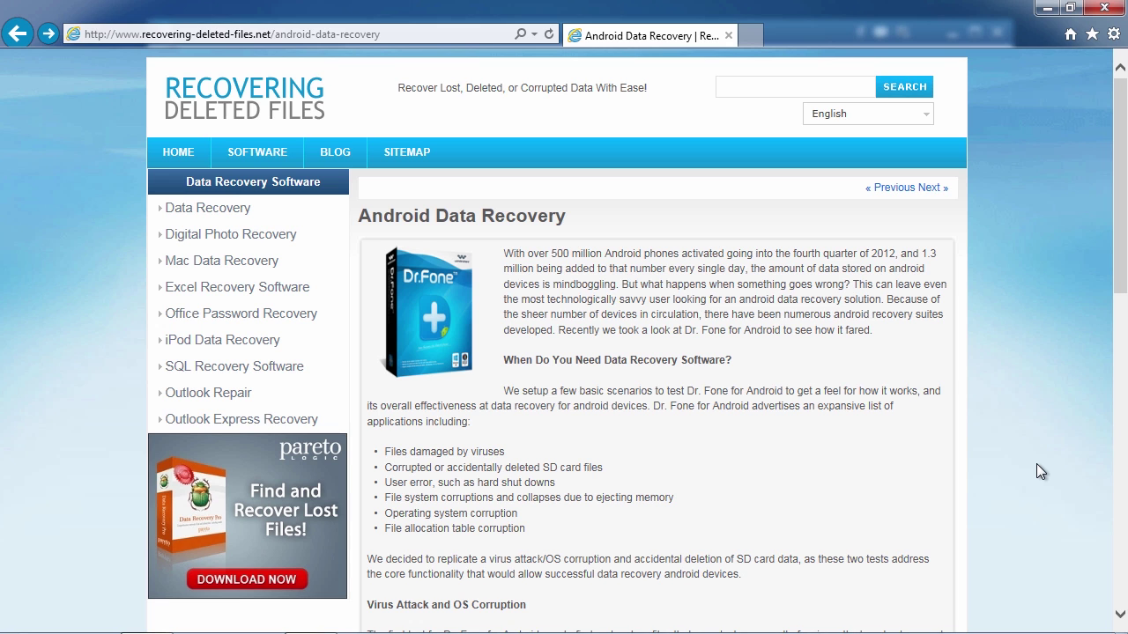
Step: Scroll the review down to the Accidental SD Card Deletion and Conclusion sections
drag(1121, 268, 1125, 354)
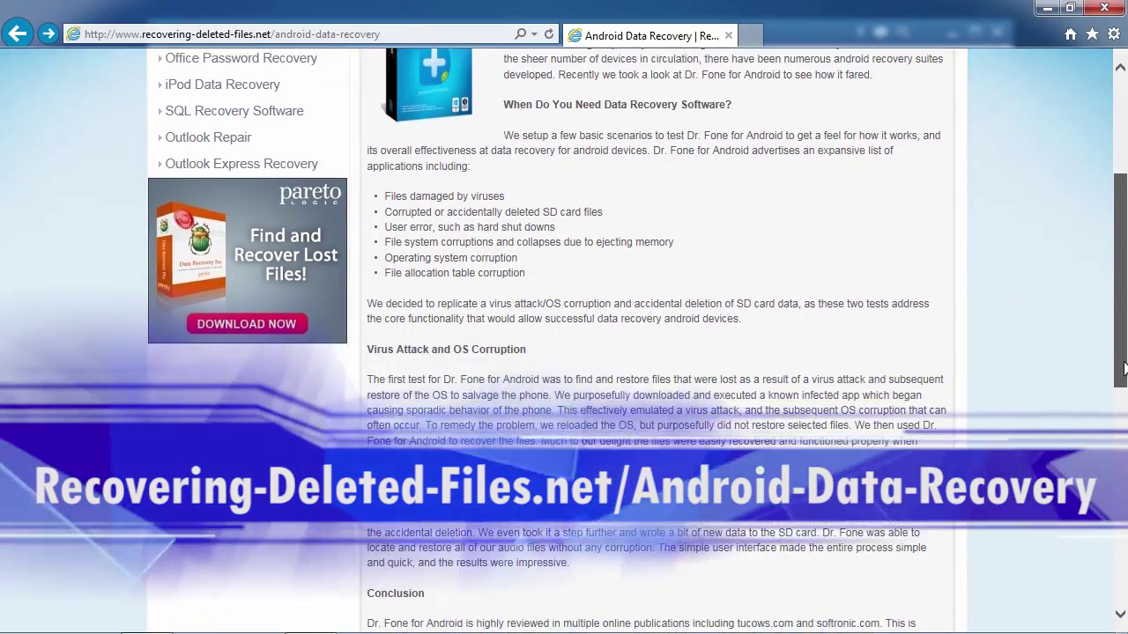
drag(1125, 368, 1121, 423)
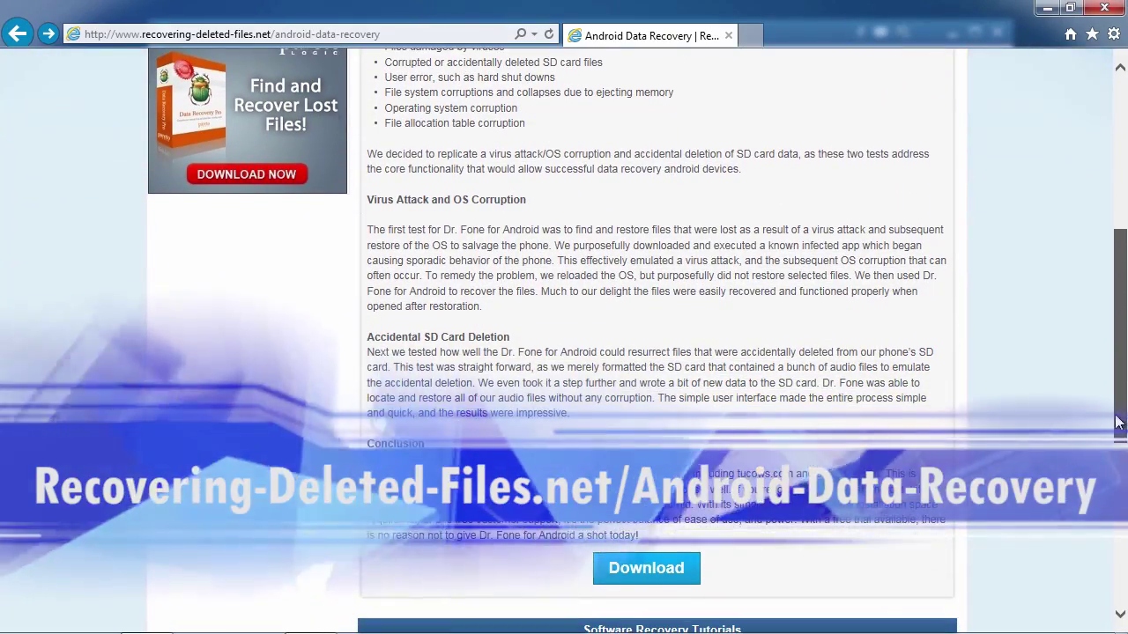